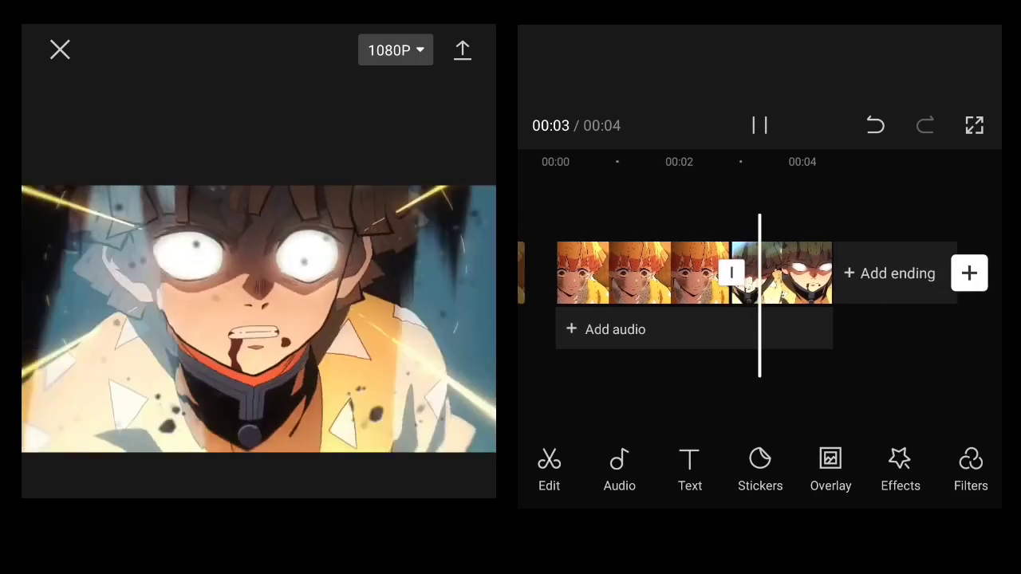
# - Select the second anime clip on the timeline and duplicate it
pyautogui.hscroll(-5, 759, 272)
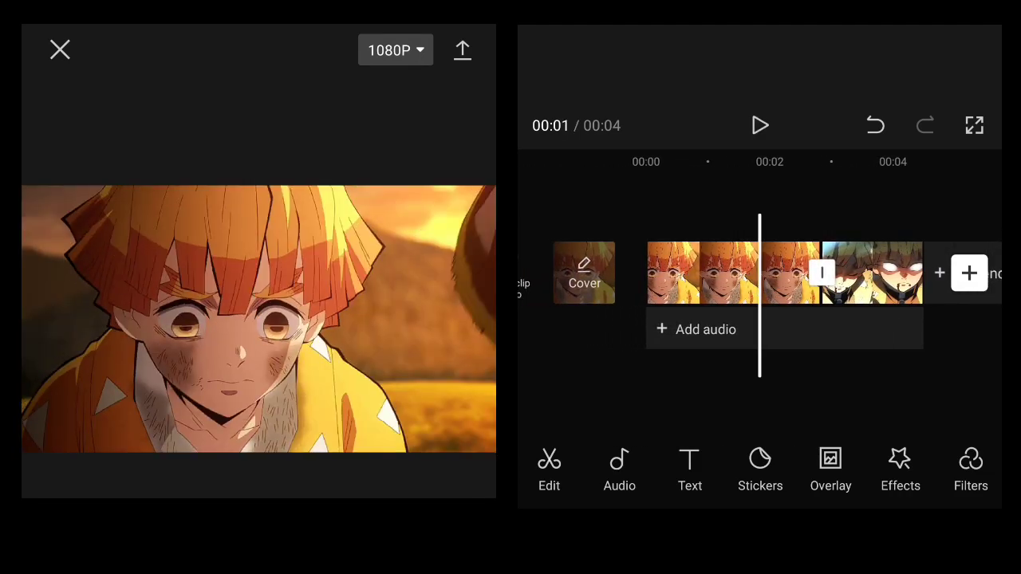
pyautogui.click(872, 273)
pyautogui.moveTo(878, 470); pyautogui.dragTo(667, 470)
pyautogui.moveTo(917, 470)
pyautogui.mouseDown()
pyautogui.moveTo(592, 471)
pyautogui.moveTo(739, 470)
pyautogui.moveTo(598, 470)
pyautogui.moveTo(729, 471)
pyautogui.mouseUp()
pyautogui.click(759, 466)
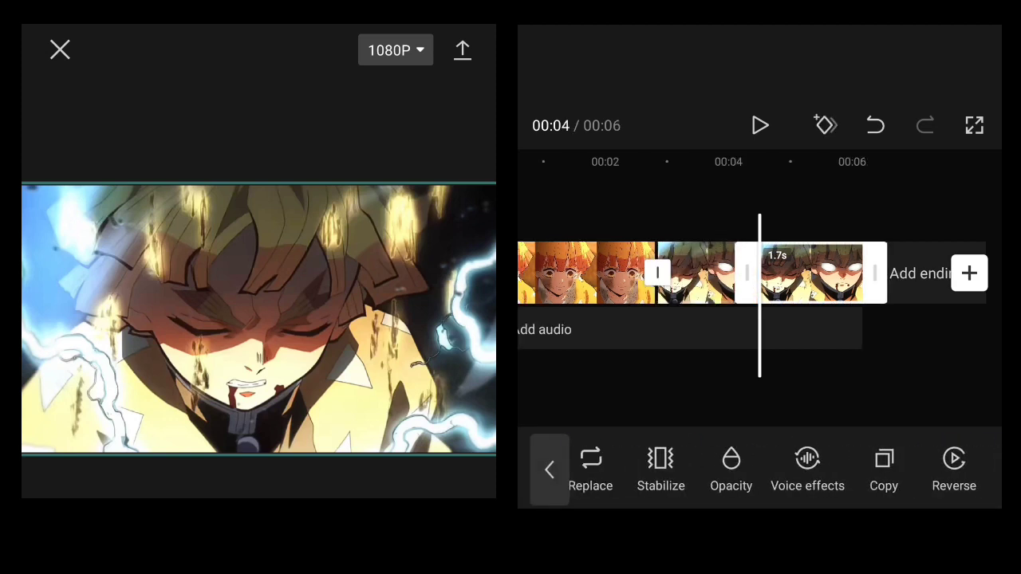
# - Move the copy to an overlay track, aligned with the original clip's start
pyautogui.moveTo(638, 470); pyautogui.dragTo(698, 470)
pyautogui.moveTo(606, 471); pyautogui.dragTo(778, 471)
pyautogui.click(755, 467)
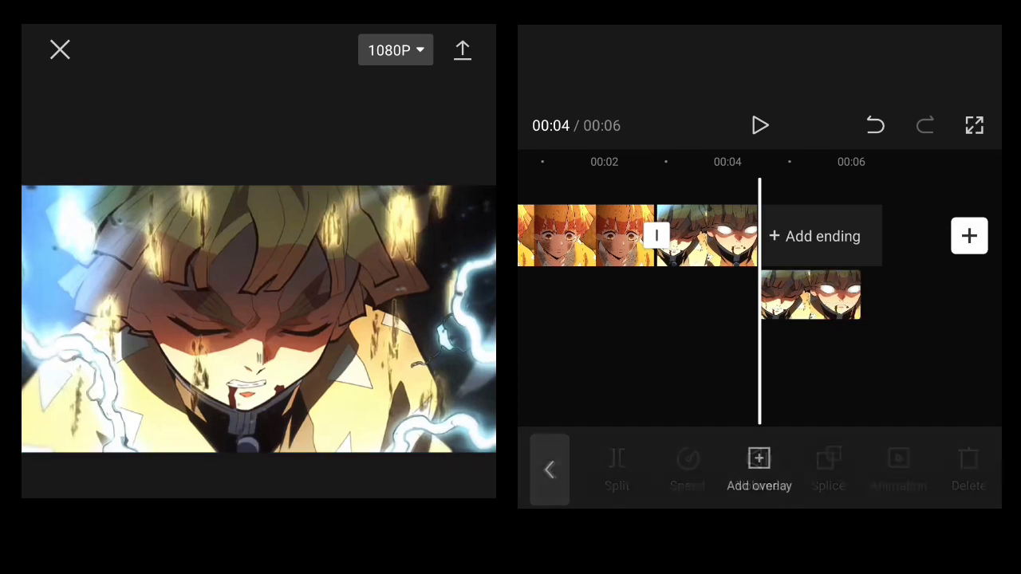
pyautogui.moveTo(812, 295); pyautogui.dragTo(700, 295)
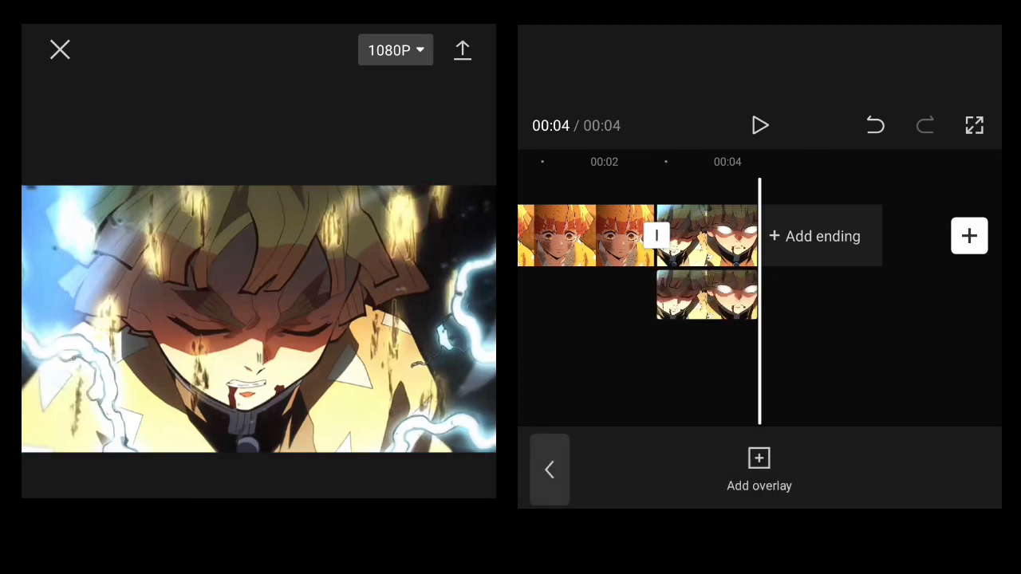
pyautogui.moveTo(638, 235); pyautogui.dragTo(750, 235)
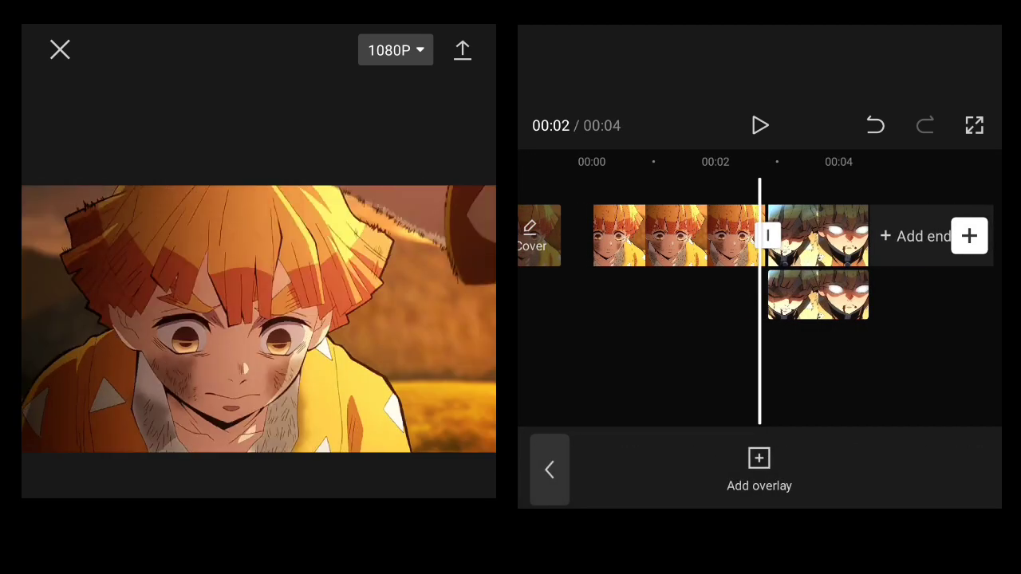
pyautogui.moveTo(817, 295); pyautogui.dragTo(818, 295)
# - Try the Overlay, Filter, Dodge and Burn blends on the overlay copy, then apply Soft
pyautogui.click(818, 295)
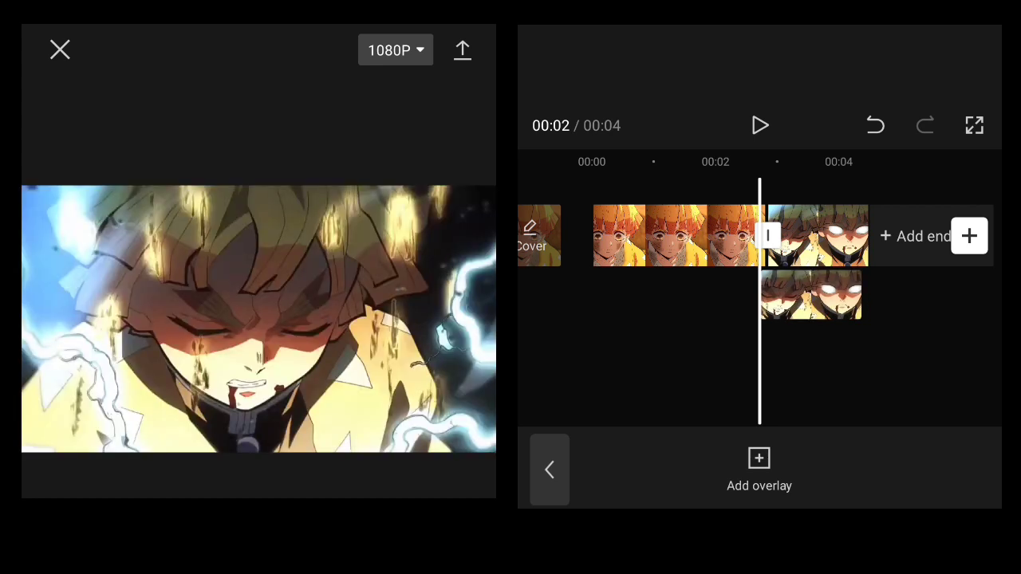
pyautogui.click(828, 469)
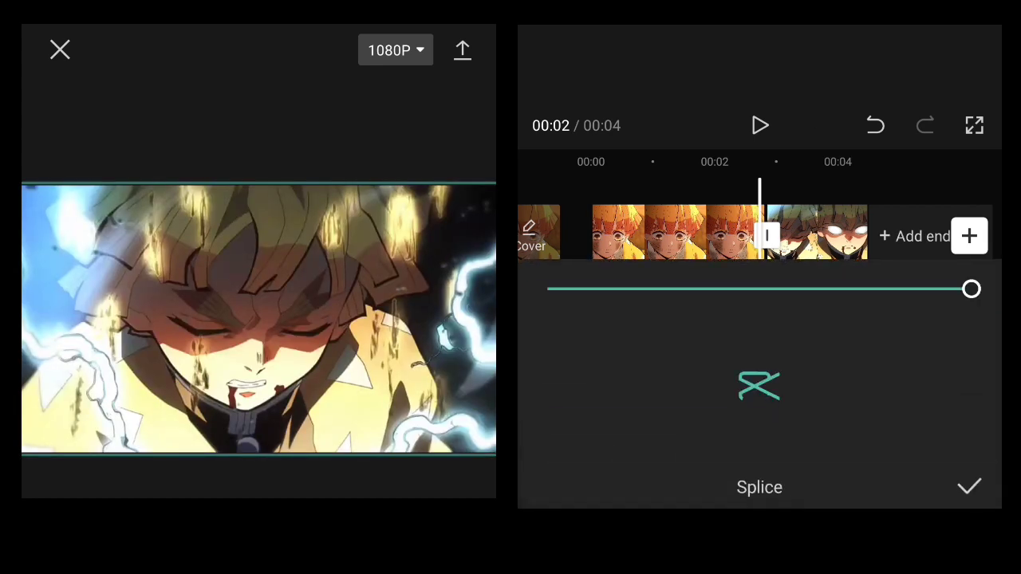
pyautogui.click(815, 322)
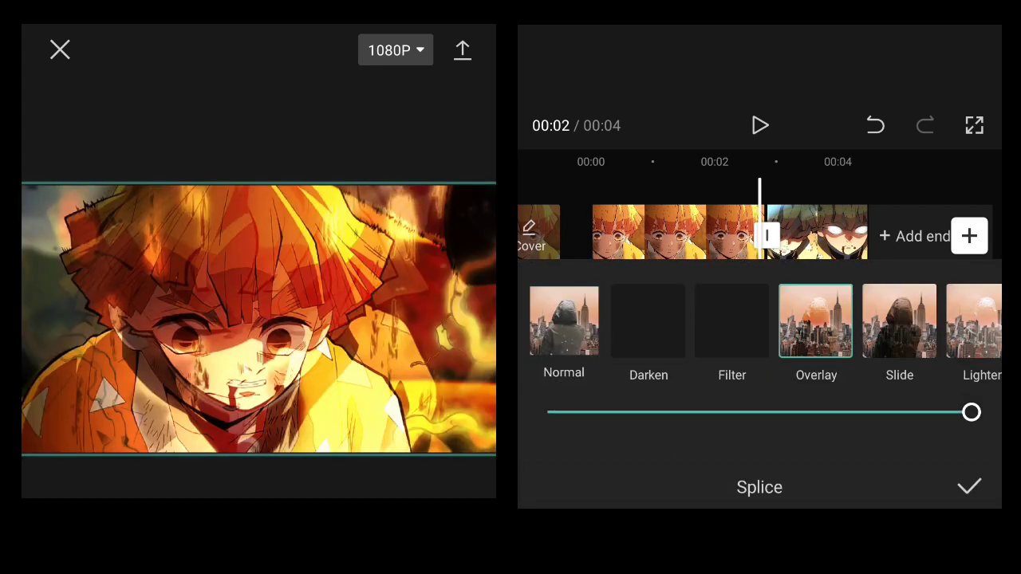
pyautogui.click(732, 322)
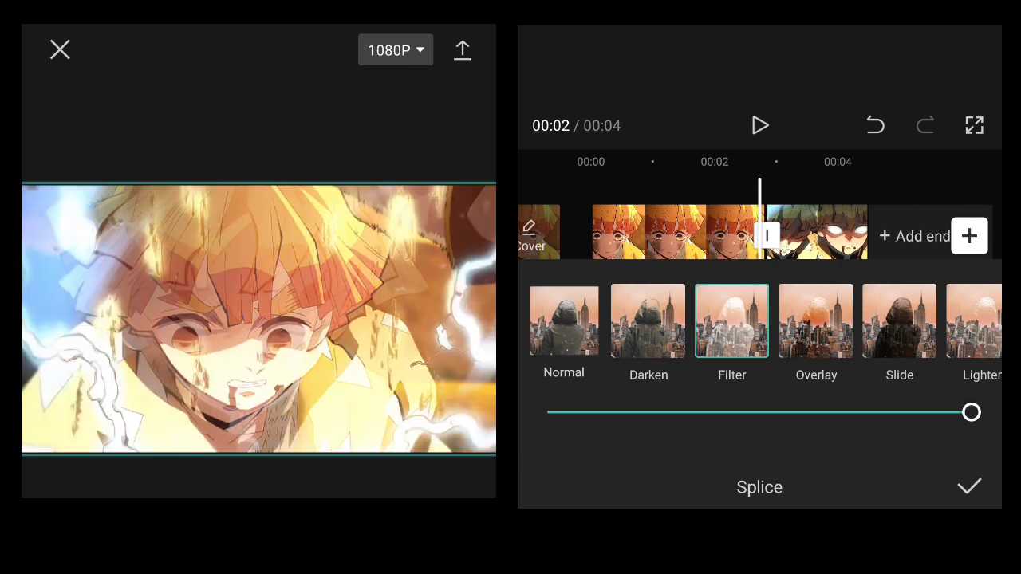
pyautogui.hscroll(5, 759, 321)
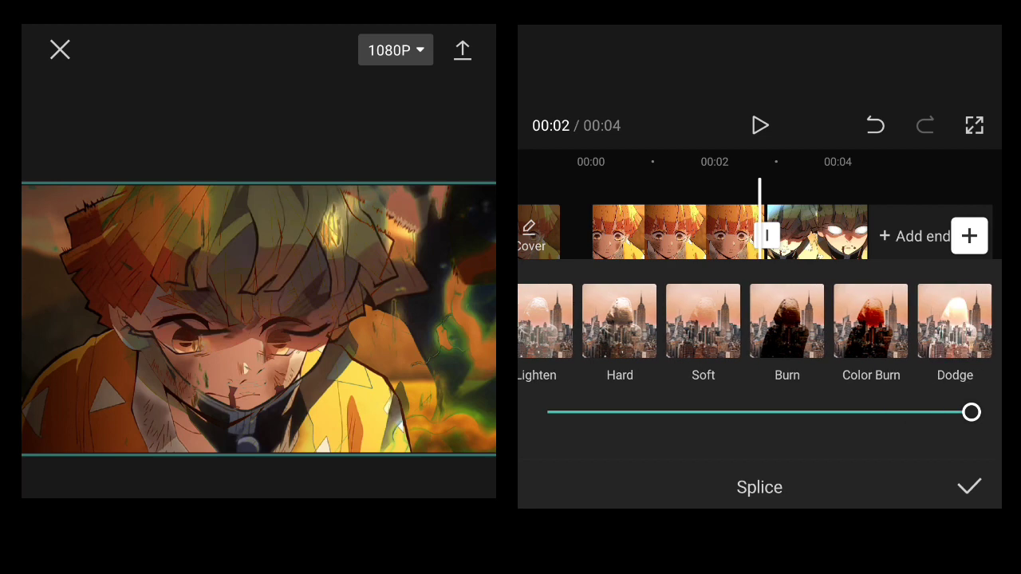
pyautogui.click(954, 321)
pyautogui.click(786, 321)
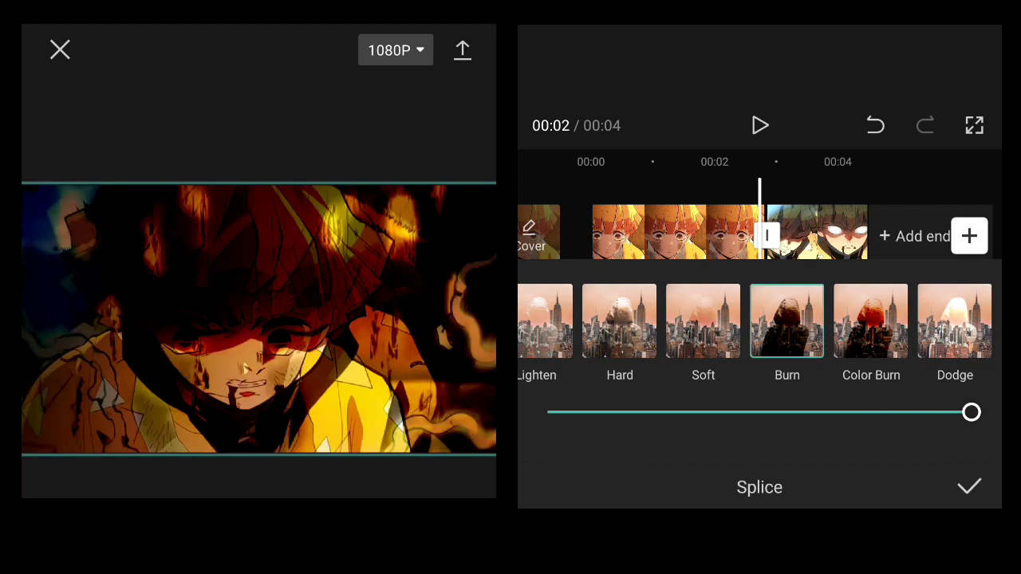
pyautogui.click(702, 322)
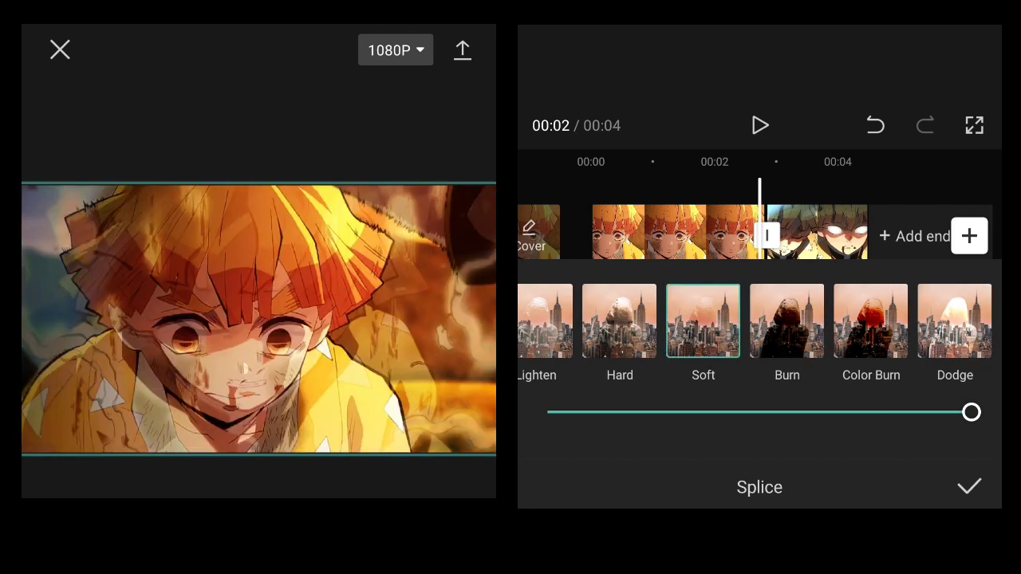
pyautogui.click(969, 487)
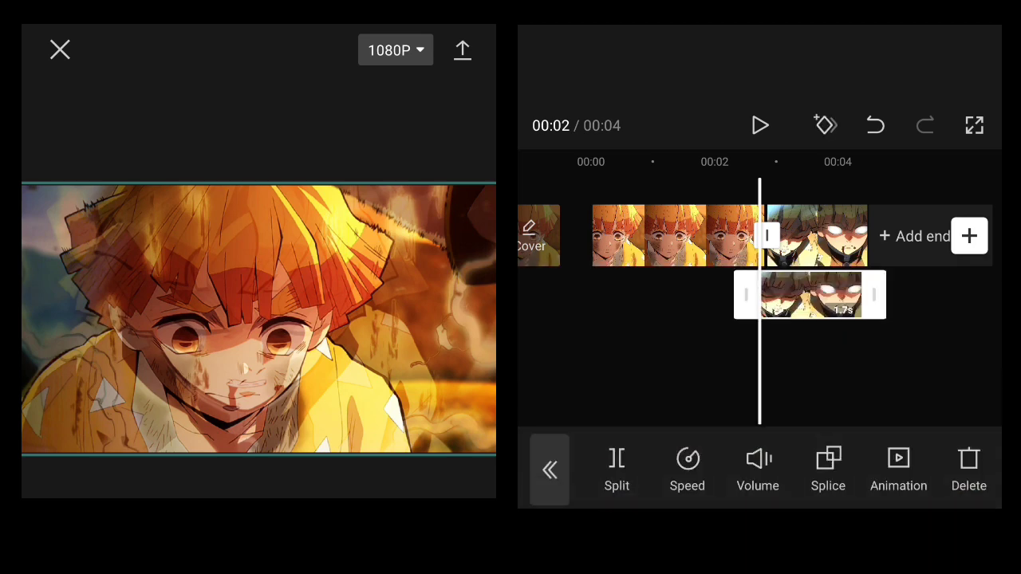
# - Enlarge and shift the first main clip in the preview, settling it back at centre
pyautogui.click(678, 236)
pyautogui.moveTo(259, 319)
pyautogui.mouseDown()
pyautogui.moveTo(274, 295)
pyautogui.moveTo(258, 320)
pyautogui.mouseUp()
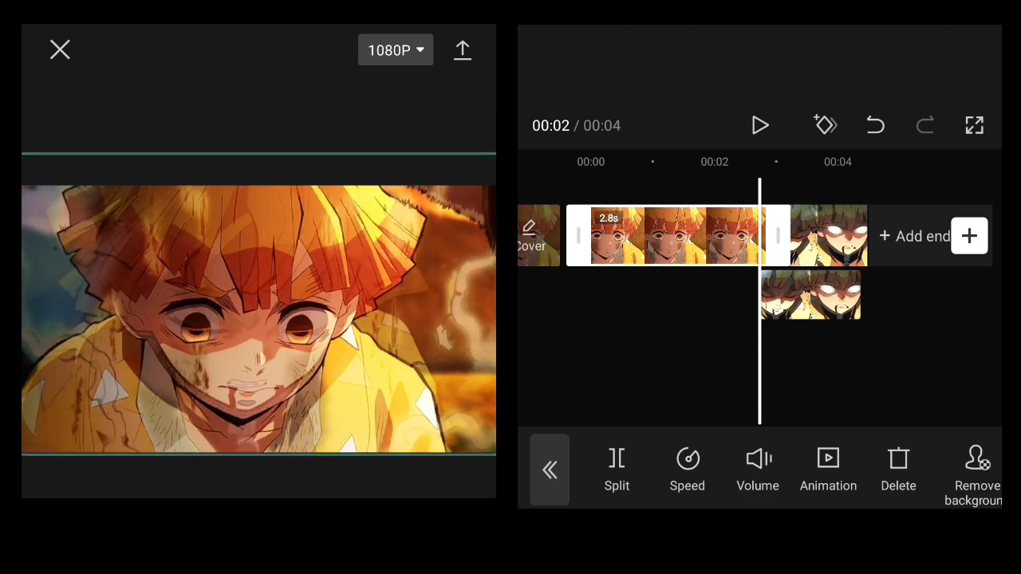
pyautogui.moveTo(259, 320)
pyautogui.mouseDown()
pyautogui.moveTo(258, 335)
pyautogui.moveTo(259, 310)
pyautogui.moveTo(239, 313)
pyautogui.moveTo(259, 333)
pyautogui.moveTo(258, 319)
pyautogui.mouseUp()
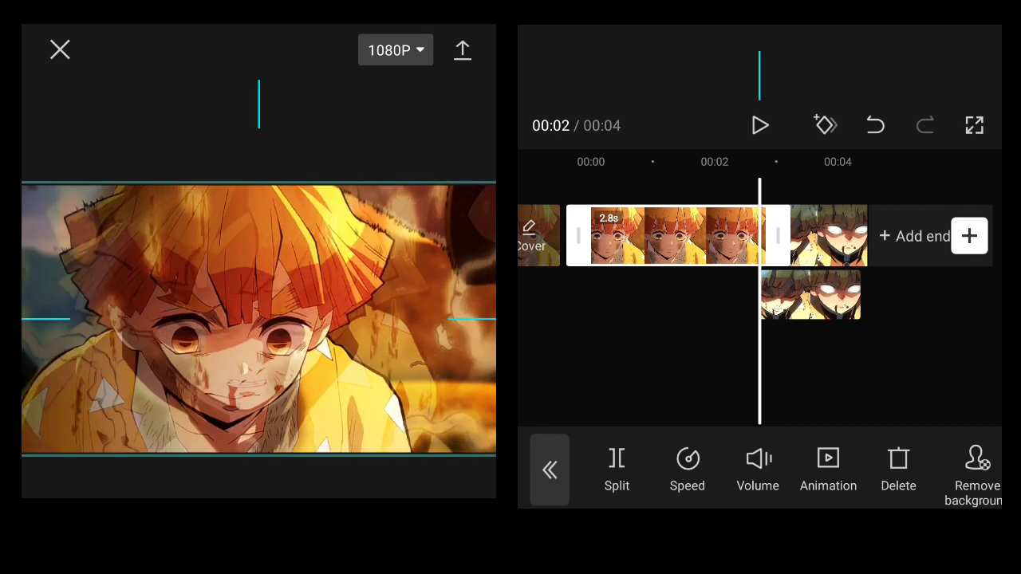
pyautogui.moveTo(259, 319); pyautogui.dragTo(259, 319)
pyautogui.click(259, 319)
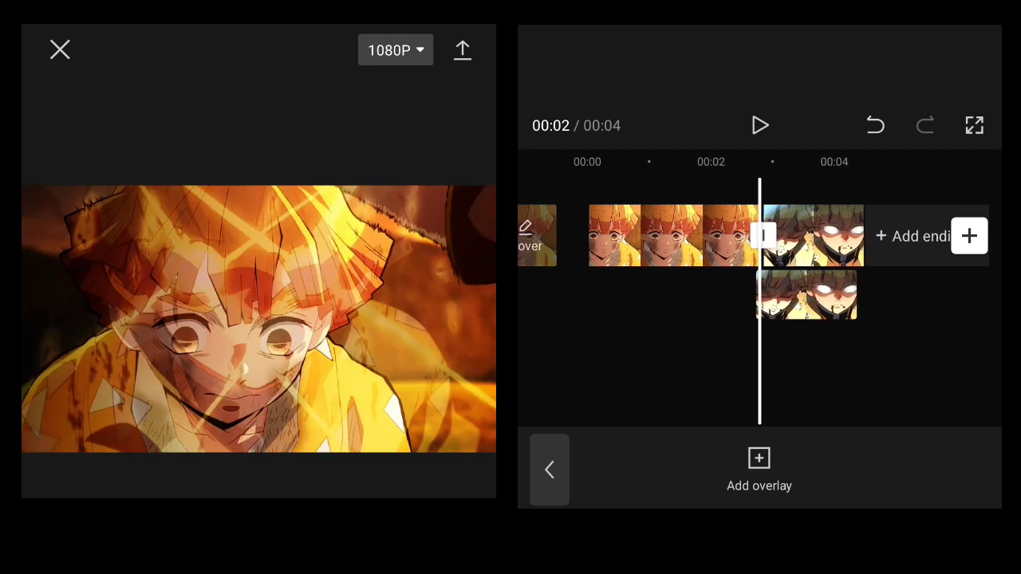
# - Nudge the overlay clip down in the frame, then return it to centre
pyautogui.click(814, 295)
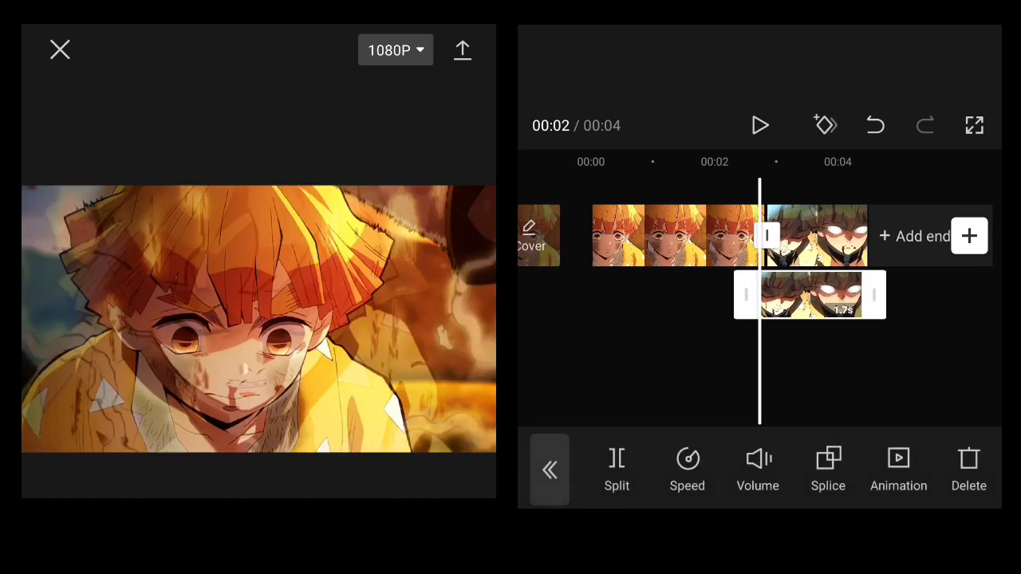
pyautogui.moveTo(258, 319); pyautogui.dragTo(258, 317)
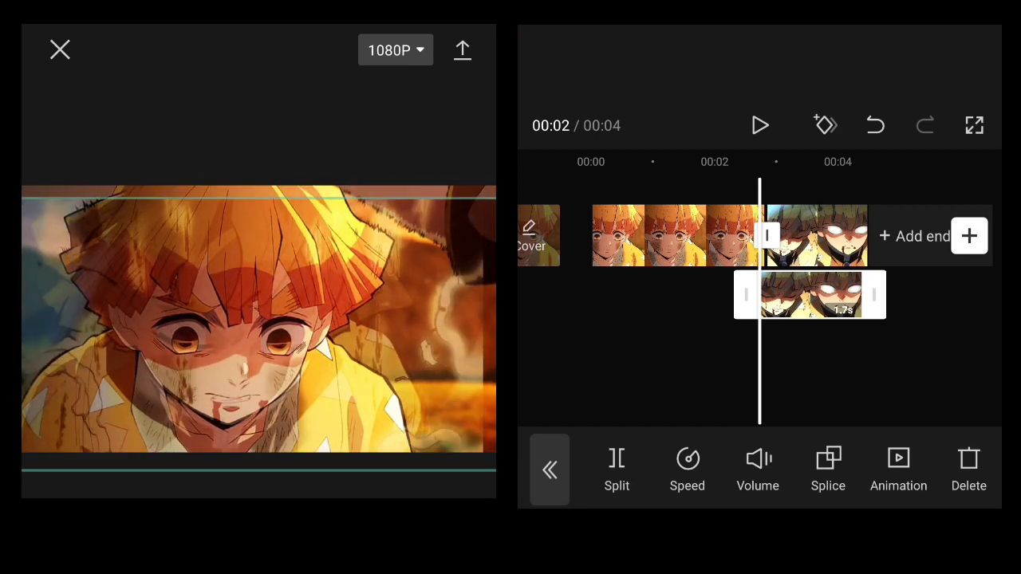
pyautogui.moveTo(258, 318); pyautogui.dragTo(260, 332)
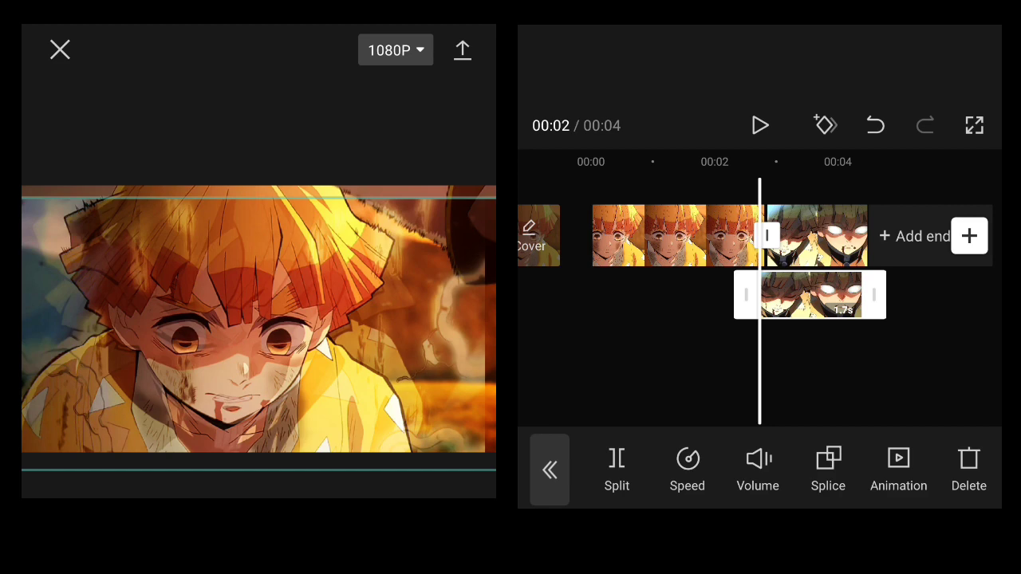
pyautogui.moveTo(258, 332); pyautogui.dragTo(259, 317)
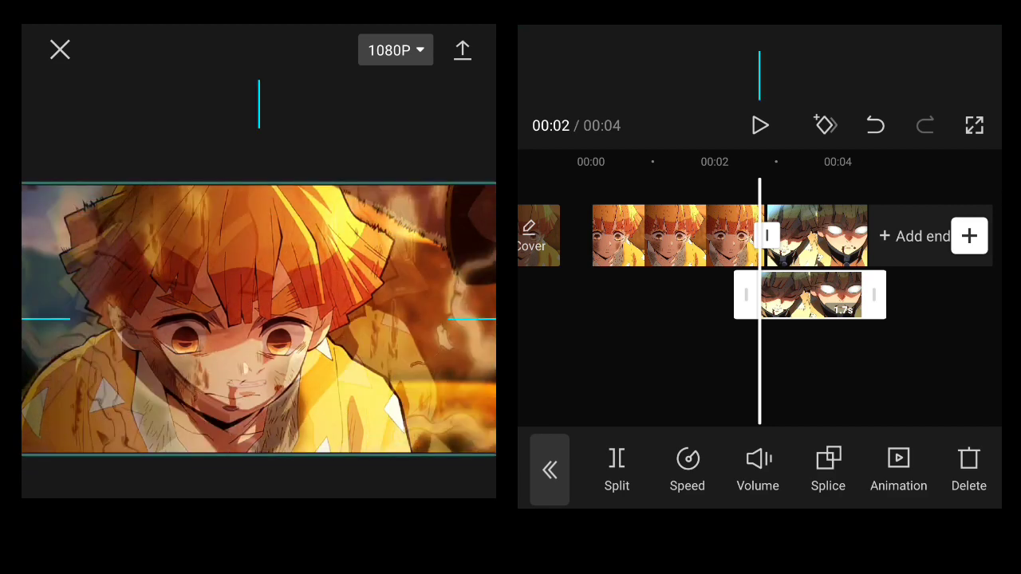
# - Enlarge the first main clip and the 1.7s overlay clip slightly in the frame
pyautogui.click(670, 235)
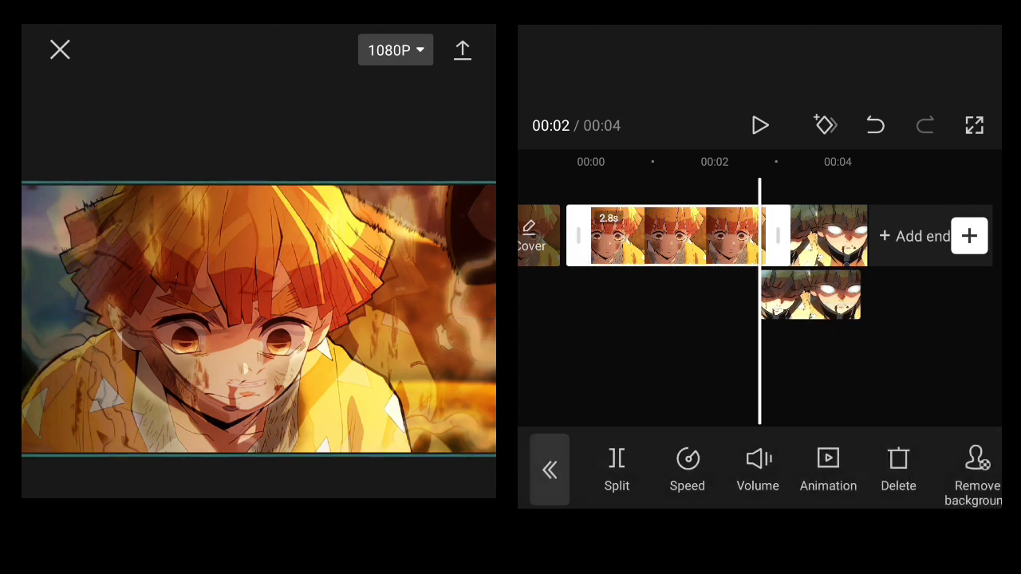
pyautogui.moveTo(258, 319)
pyautogui.mouseDown()
pyautogui.moveTo(278, 335)
pyautogui.moveTo(287, 306)
pyautogui.mouseUp()
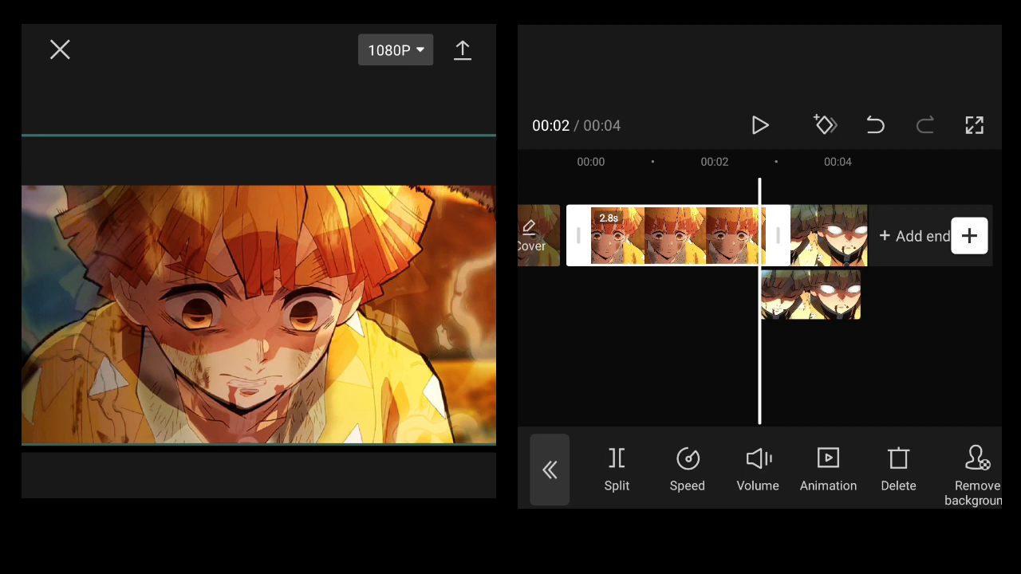
pyautogui.moveTo(287, 305); pyautogui.dragTo(287, 319)
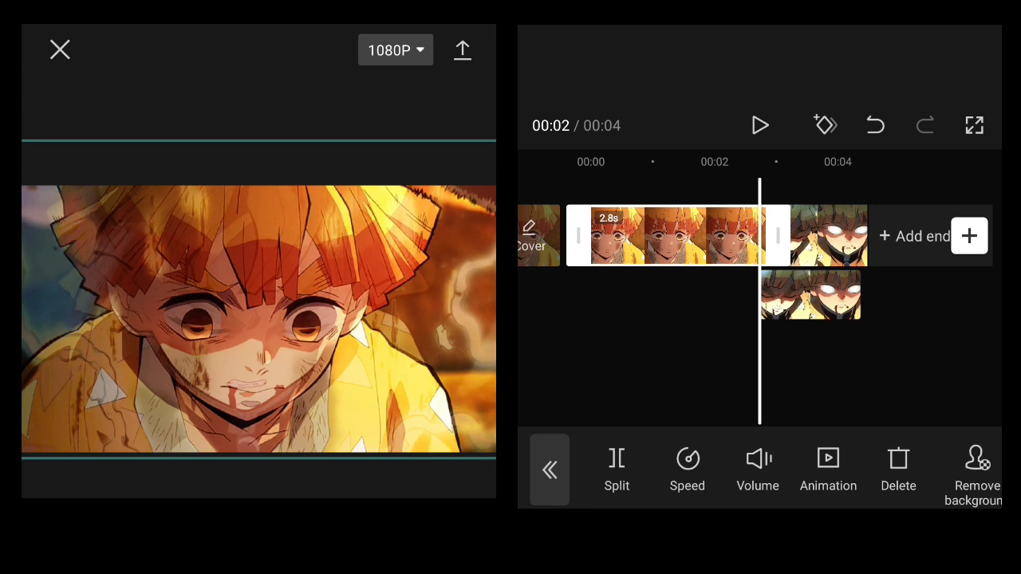
pyautogui.click(814, 236)
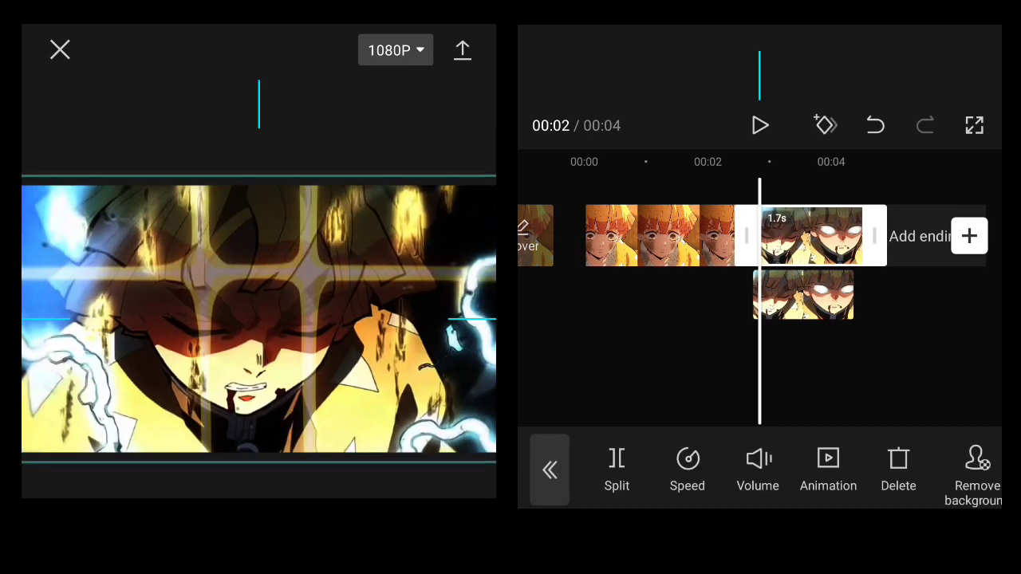
pyautogui.moveTo(259, 319); pyautogui.dragTo(259, 323)
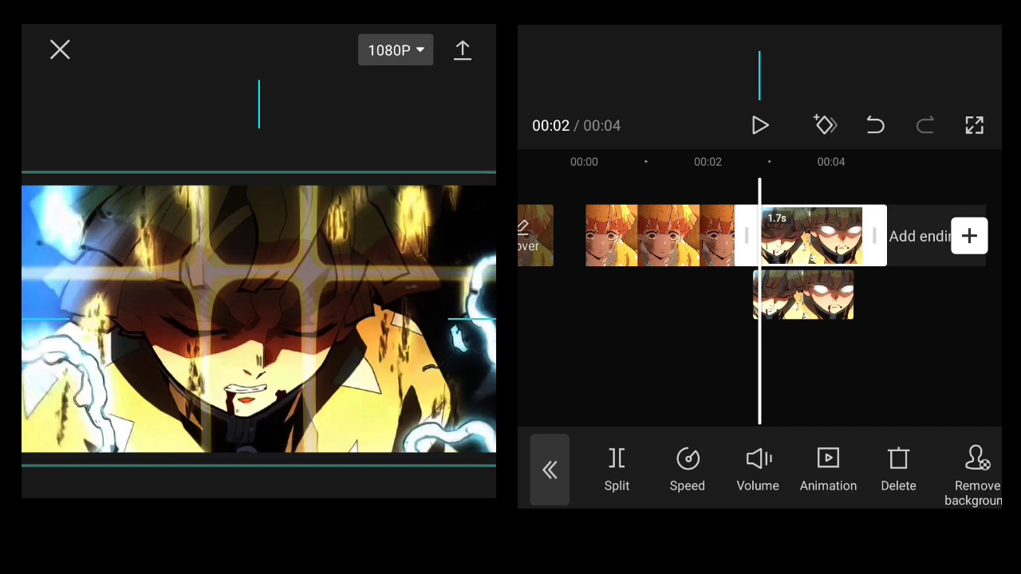
pyautogui.click(638, 367)
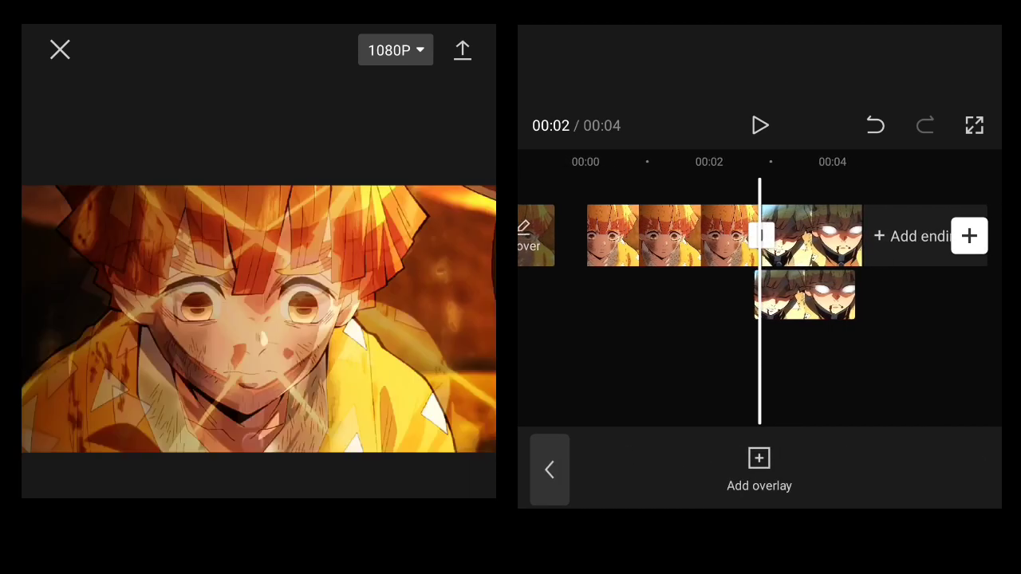
# - Delete the overlay copy and rewind the timeline to 00:00
pyautogui.click(798, 296)
pyautogui.click(968, 471)
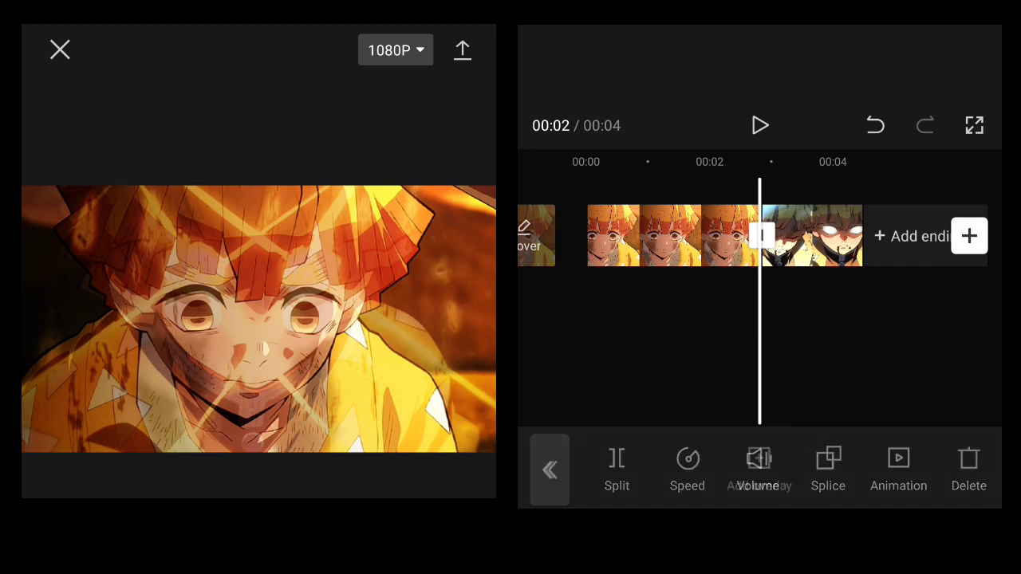
pyautogui.moveTo(798, 240); pyautogui.dragTo(763, 239)
pyautogui.moveTo(638, 240); pyautogui.dragTo(825, 239)
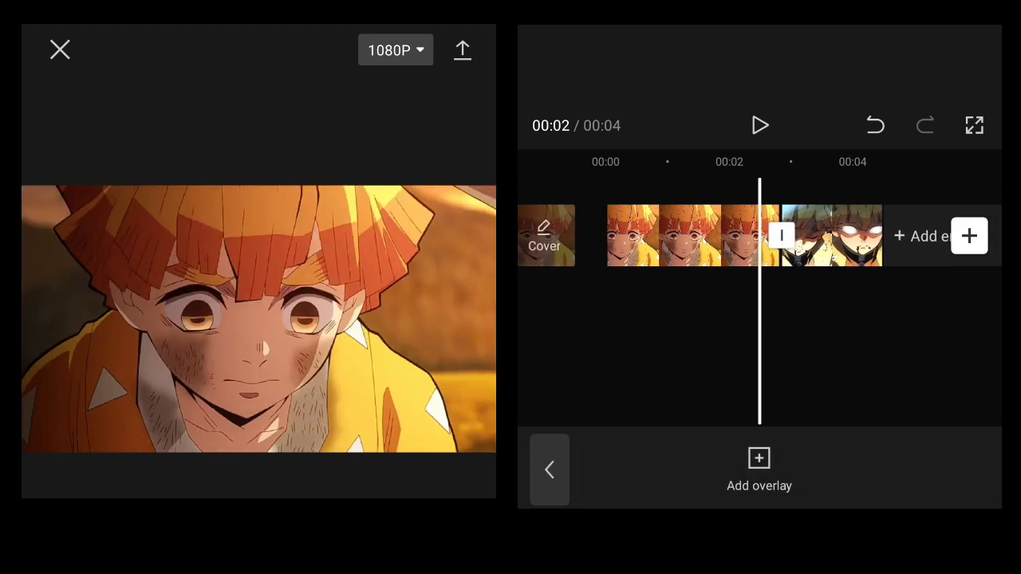
# - Play the two back-to-back clips from the start to preview the edit
pyautogui.click(759, 125)
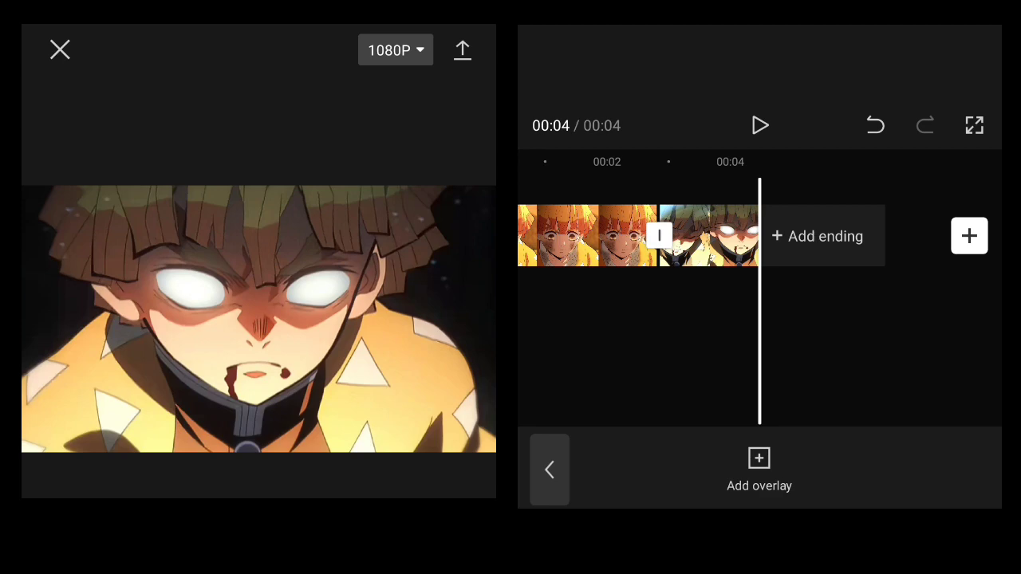
pyautogui.hscroll(-3, 759, 236)
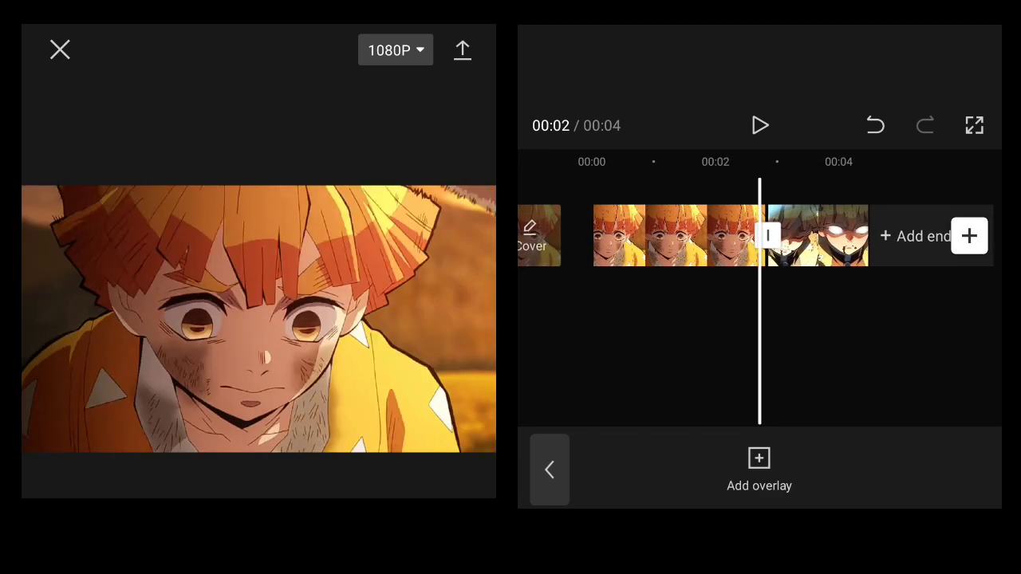
pyautogui.hscroll(5, 759, 236)
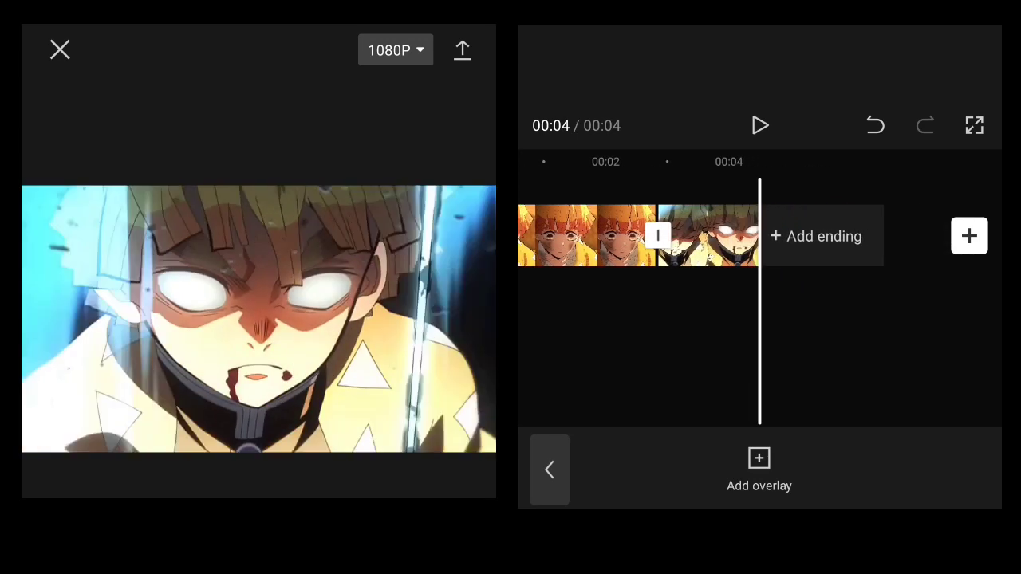
pyautogui.hscroll(-10, 759, 236)
pyautogui.click(759, 126)
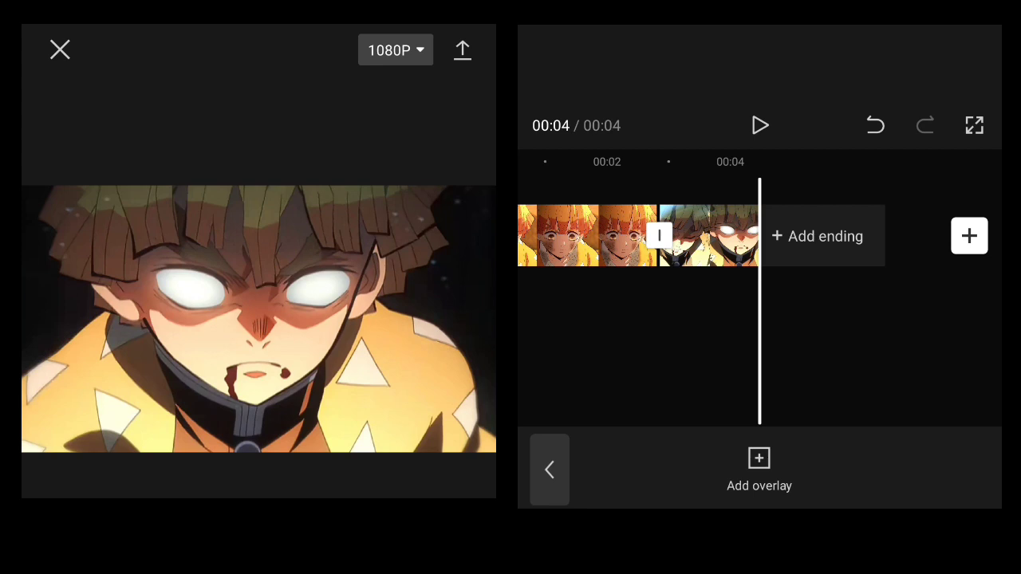
# - Add a Flashes transition at the join between the clips, shortened to 0.1s
pyautogui.moveTo(606, 236); pyautogui.dragTo(733, 236)
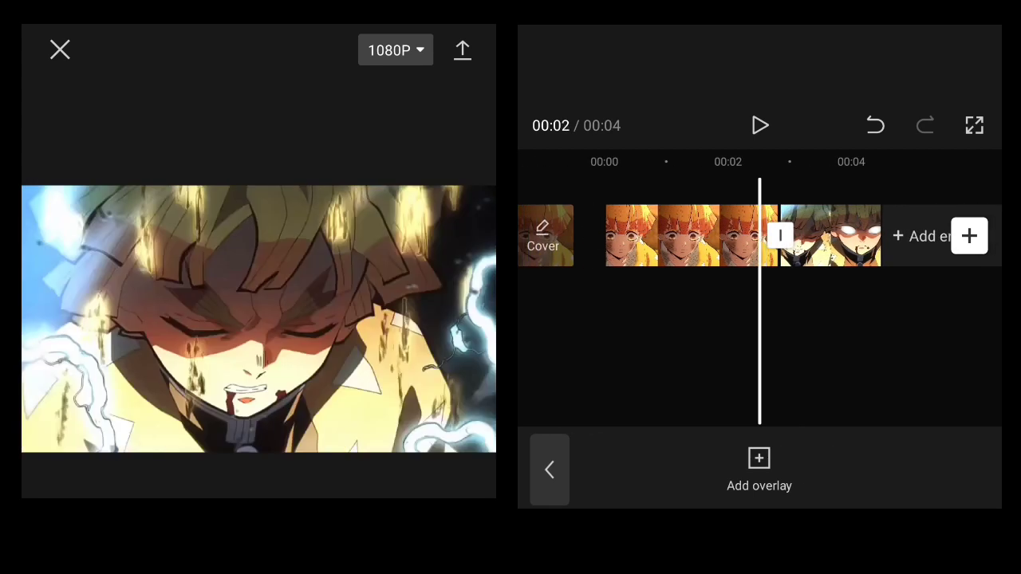
pyautogui.click(786, 235)
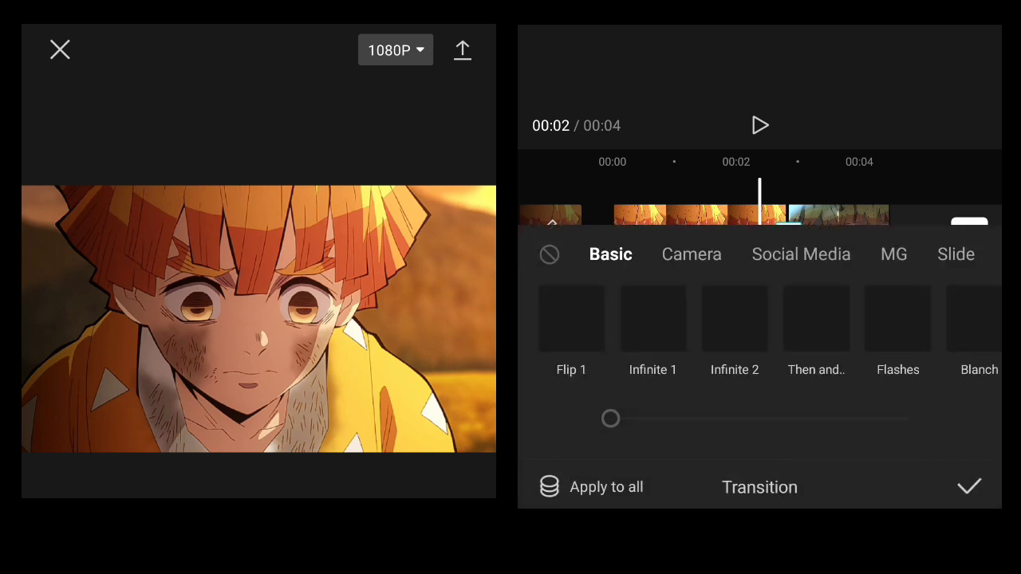
pyautogui.moveTo(877, 319); pyautogui.dragTo(678, 319)
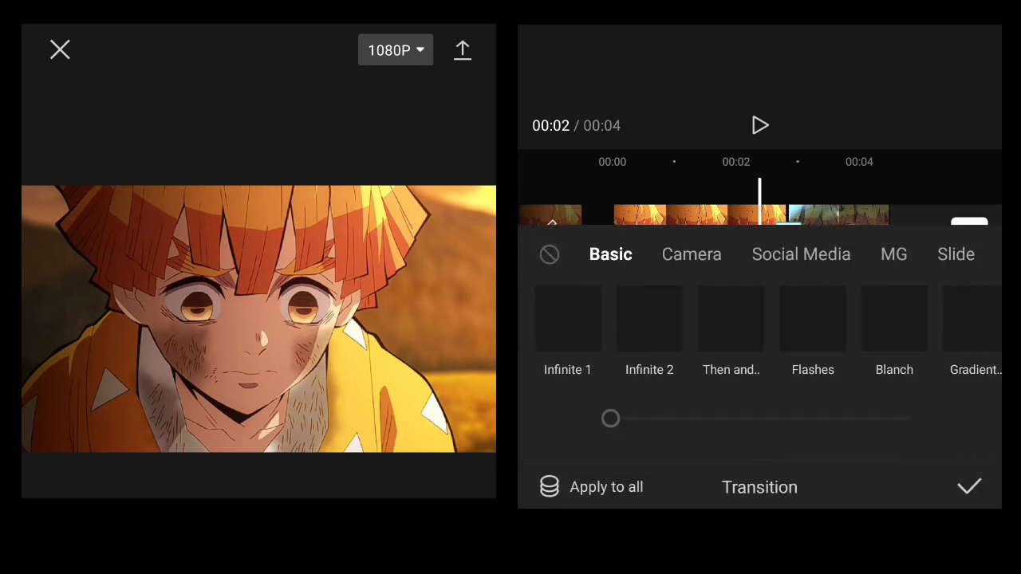
pyautogui.click(683, 319)
pyautogui.moveTo(823, 418); pyautogui.dragTo(610, 419)
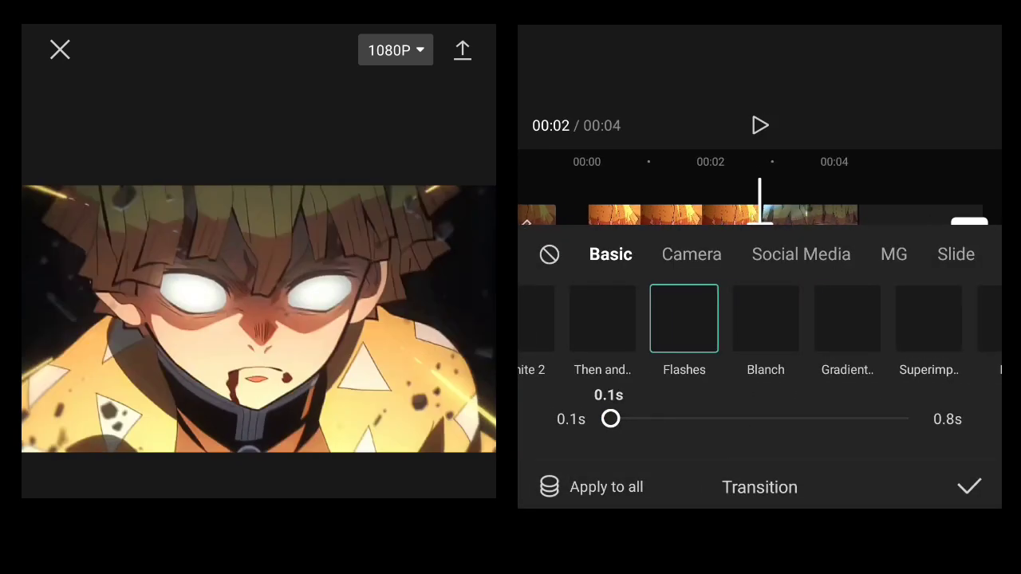
pyautogui.click(969, 487)
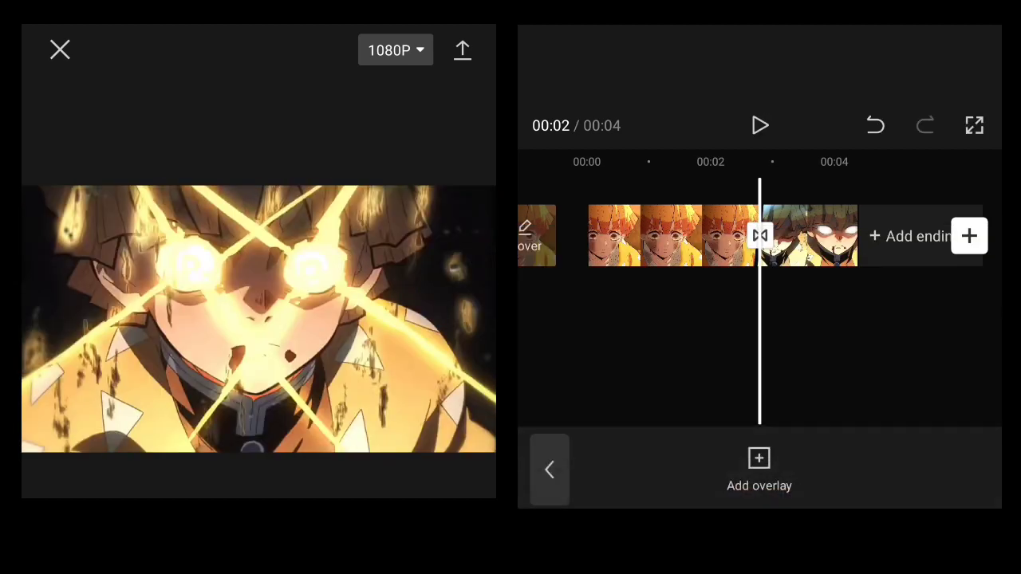
pyautogui.moveTo(718, 235); pyautogui.dragTo(842, 235)
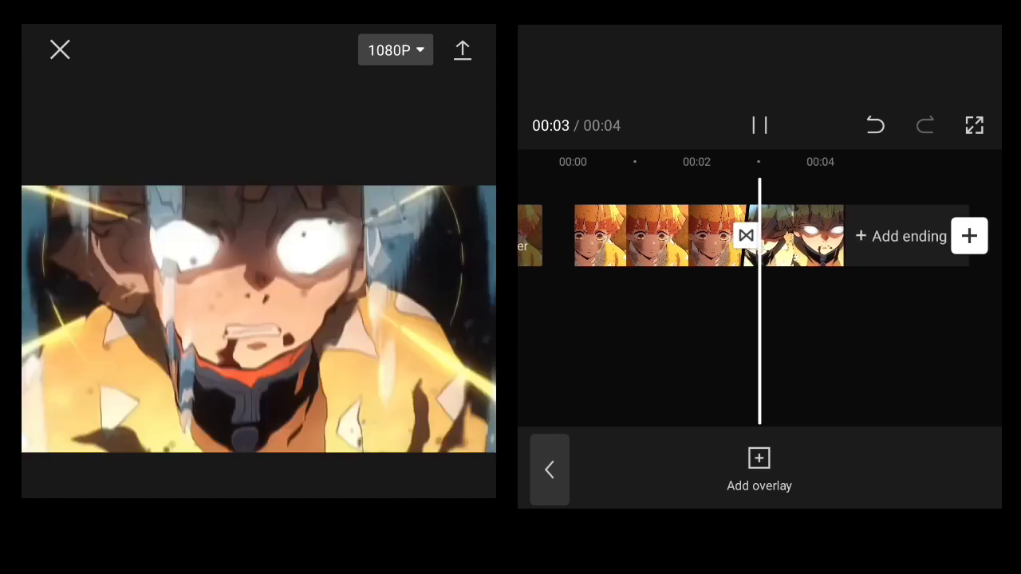
# - Extend the first clip from 2.8s to 2.9s, then rewind and play the edit
pyautogui.click(693, 235)
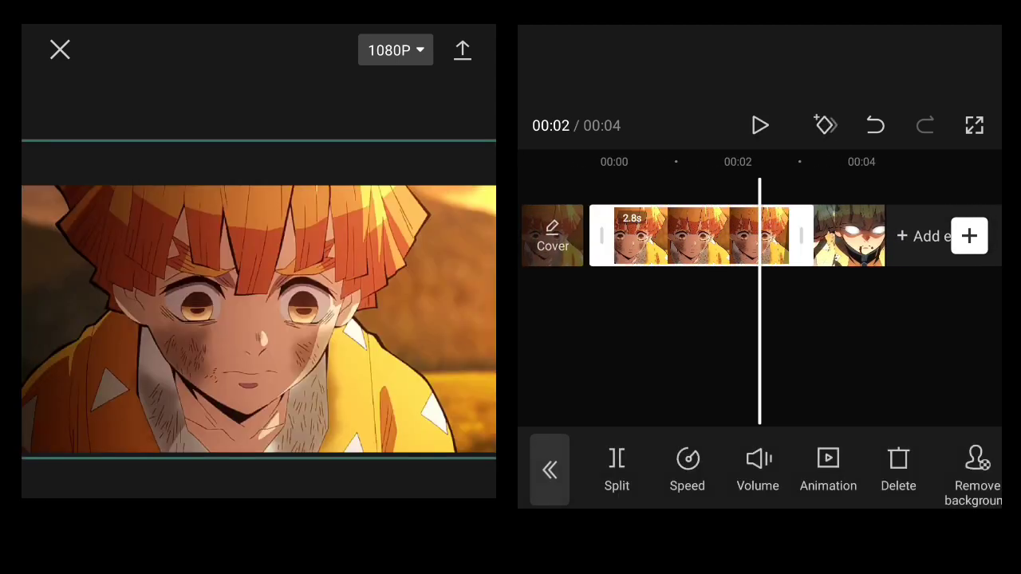
pyautogui.moveTo(801, 236); pyautogui.dragTo(806, 235)
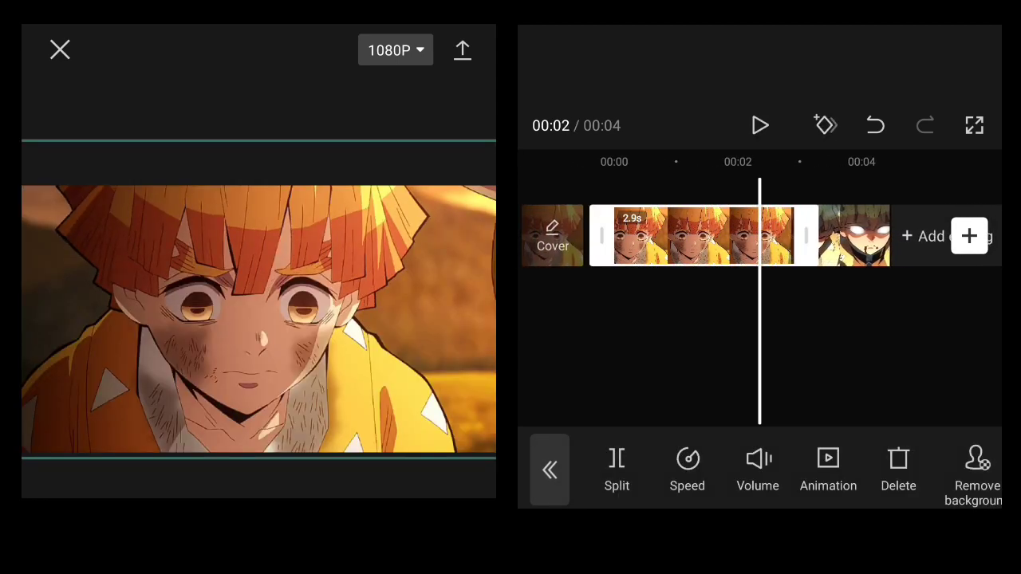
pyautogui.click(638, 359)
pyautogui.moveTo(606, 335); pyautogui.dragTo(787, 335)
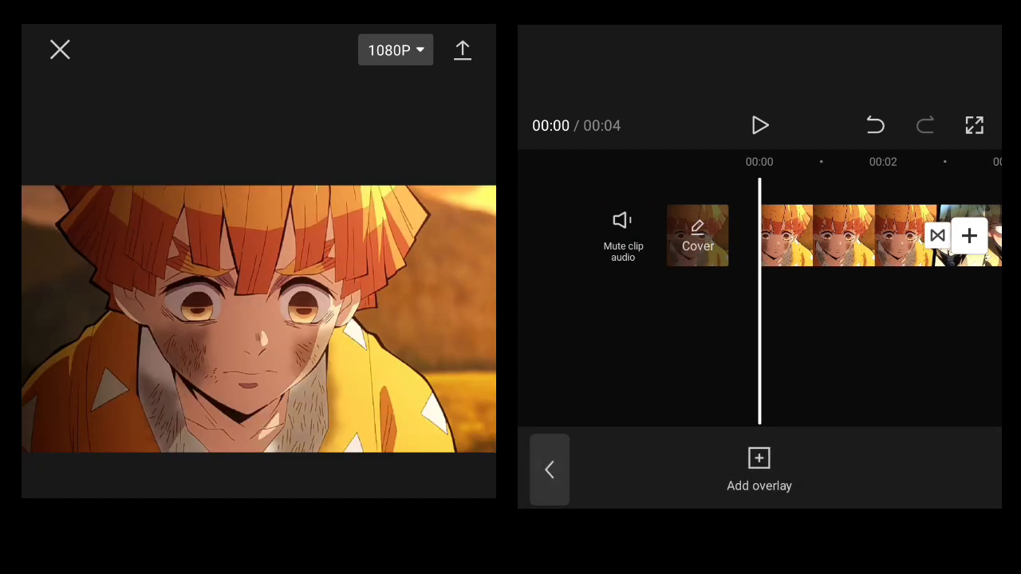
pyautogui.click(759, 125)
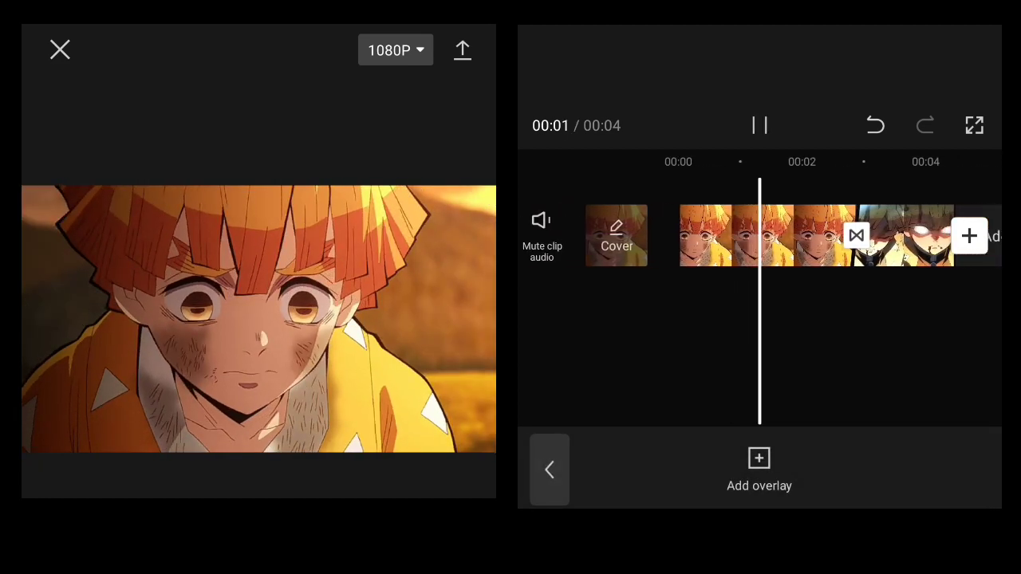